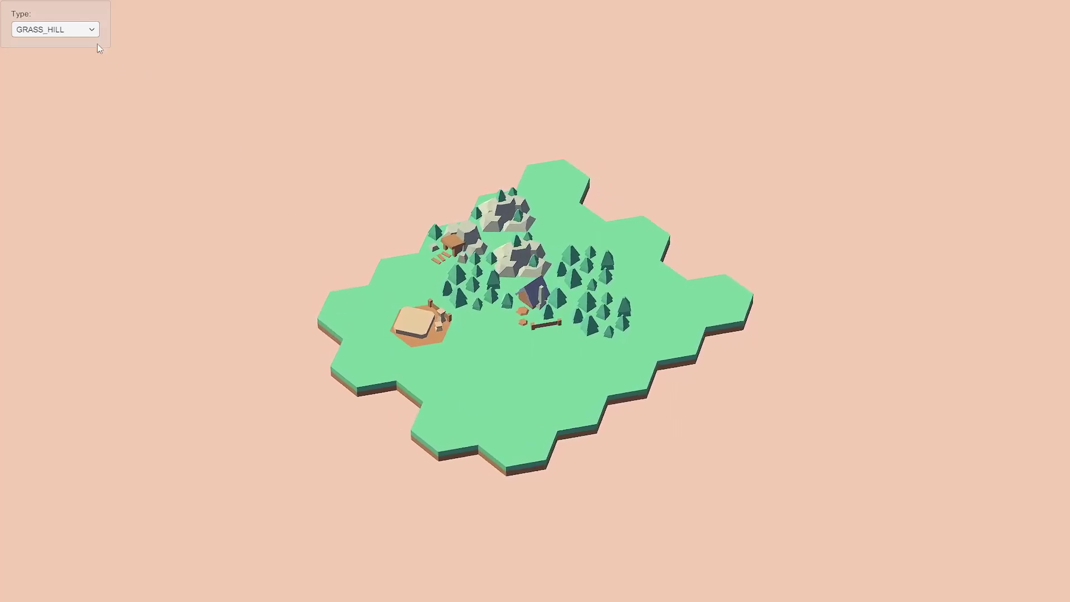
Pick DIRT as the tile type and paint the grass hexes along the island's edge as dirt
left_click(88, 31)
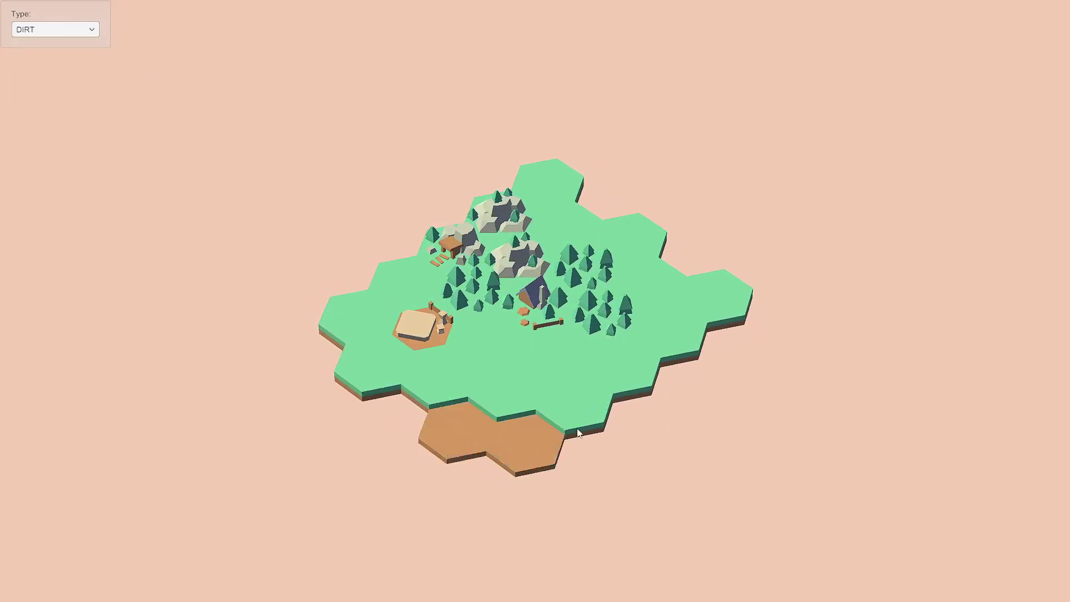
left_click_drag(674, 366, 732, 314)
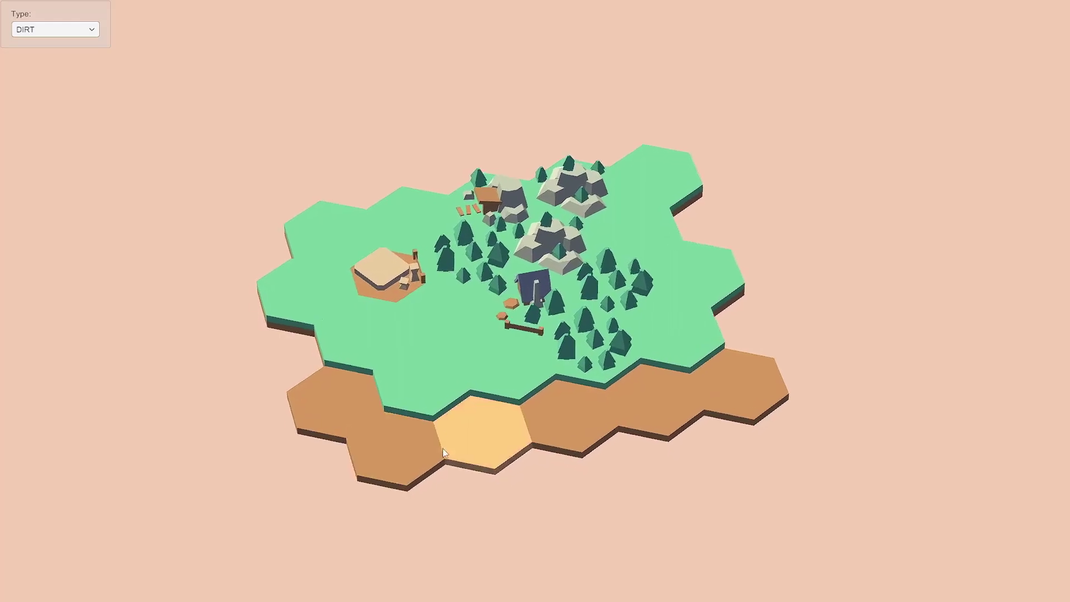
left_click_drag(549, 401, 891, 196)
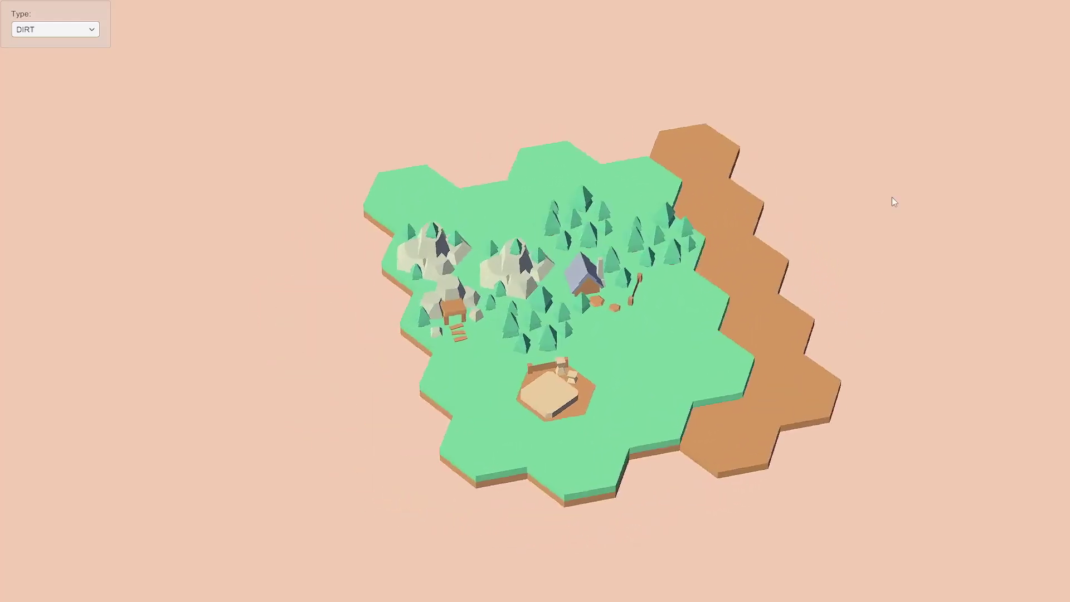
scroll(749, 458, "up", 5)
scroll(748, 457, "down", 5)
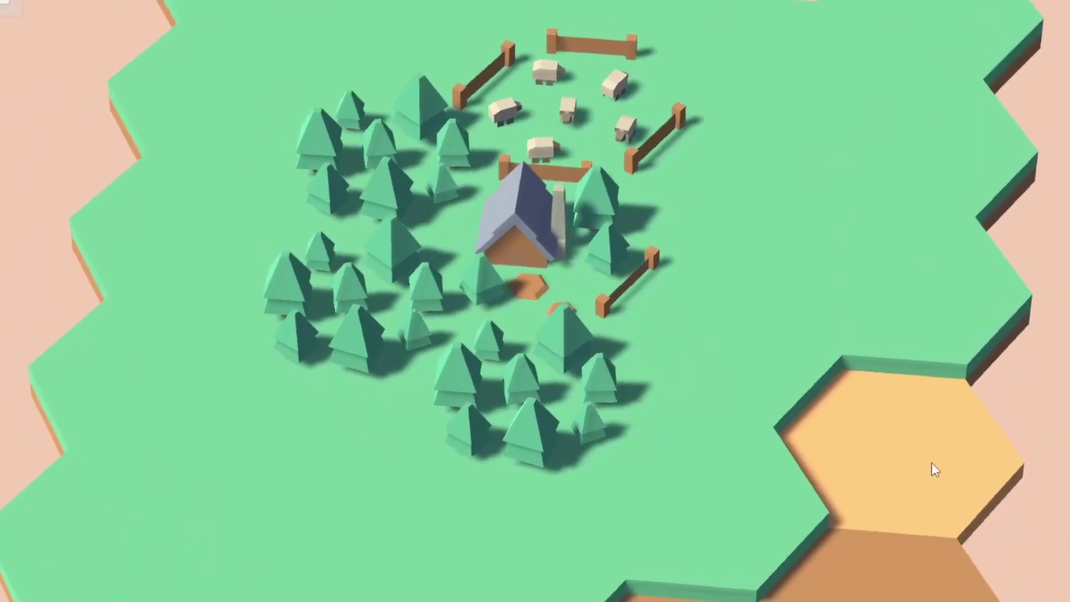
key("e")
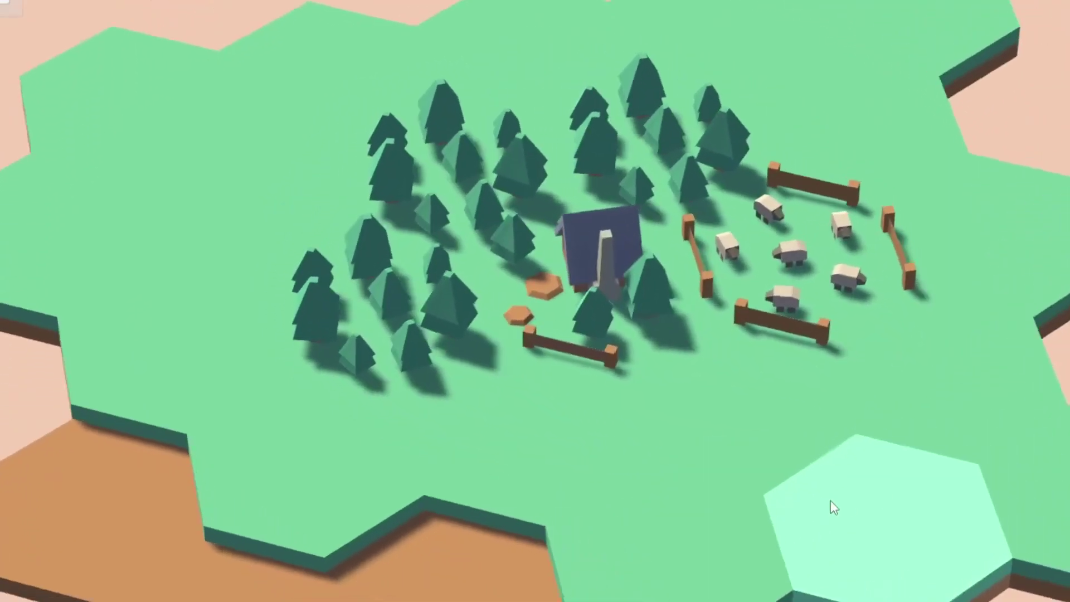
scroll(784, 446, "down", 5)
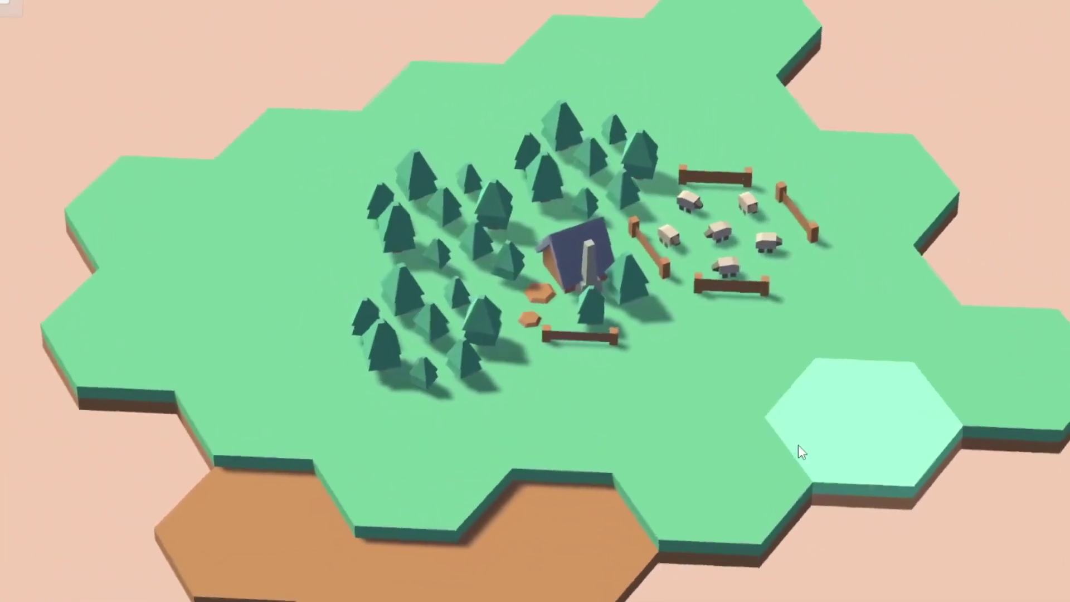
scroll(786, 416, "up", 3)
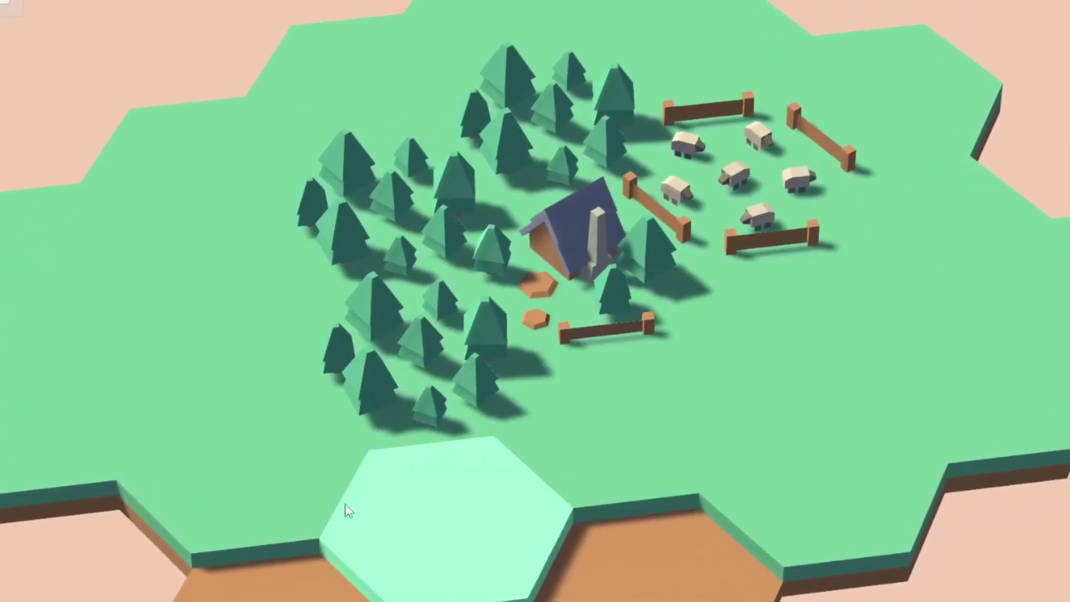
scroll(875, 286, "down", 3)
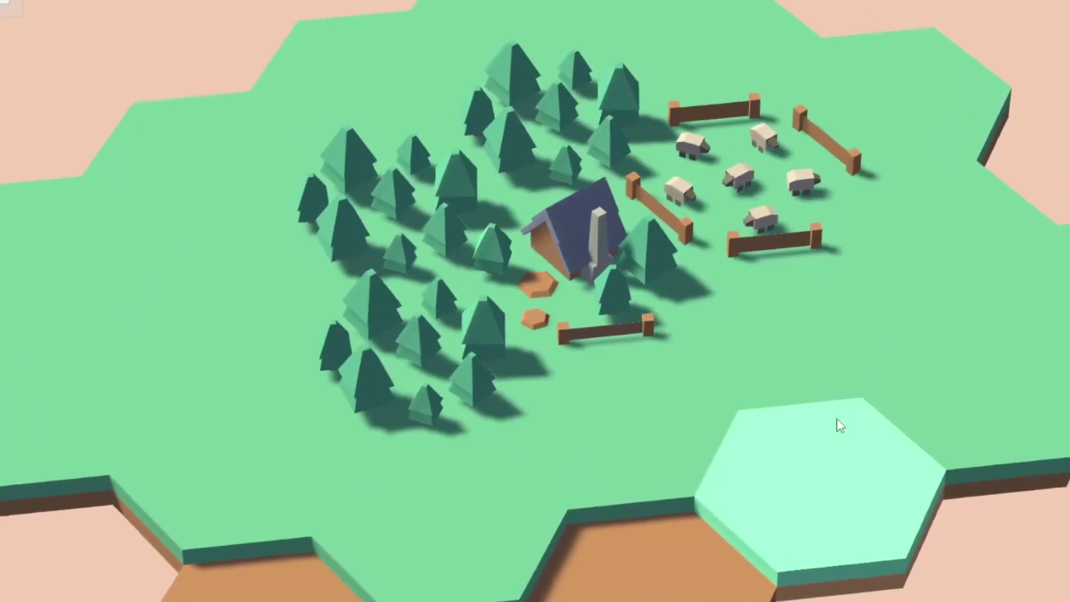
scroll(831, 426, "up", 3)
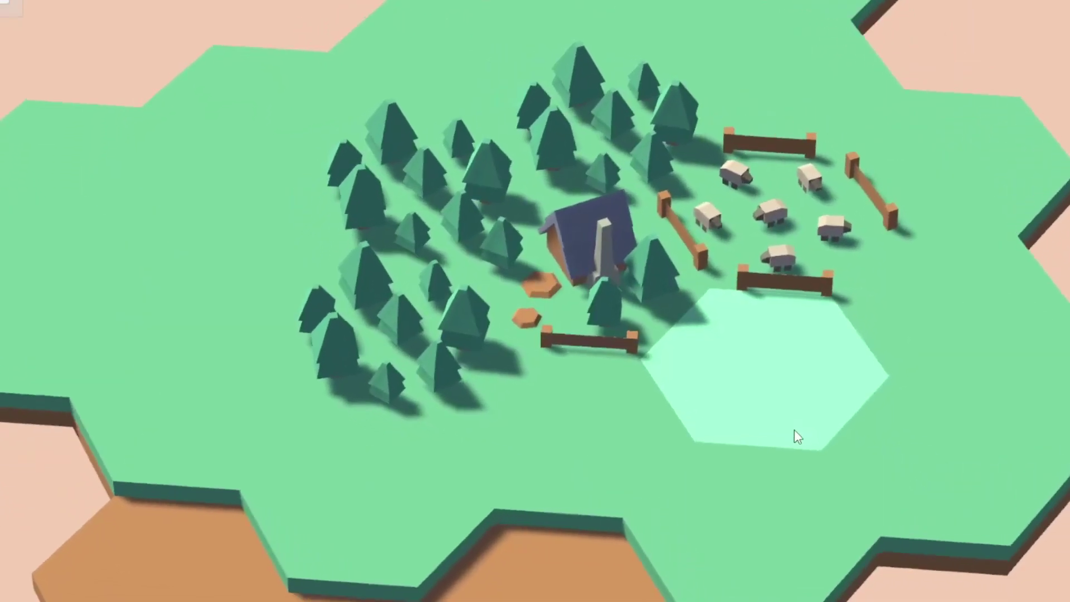
scroll(785, 436, "down", 3)
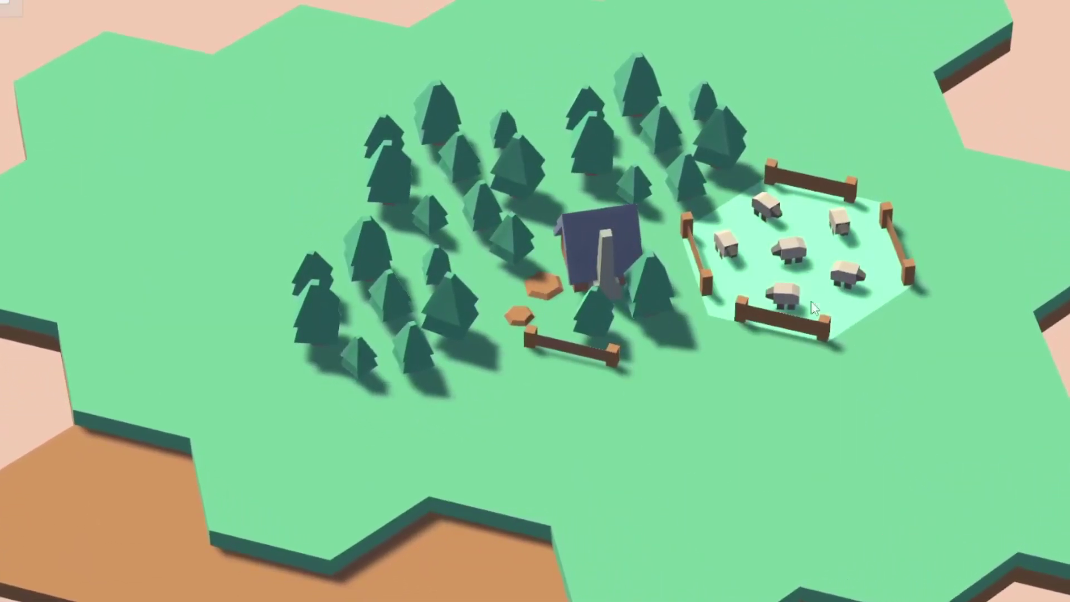
scroll(782, 293, "up", 3)
scroll(590, 148, "down", 3)
scroll(664, 334, "up", 2)
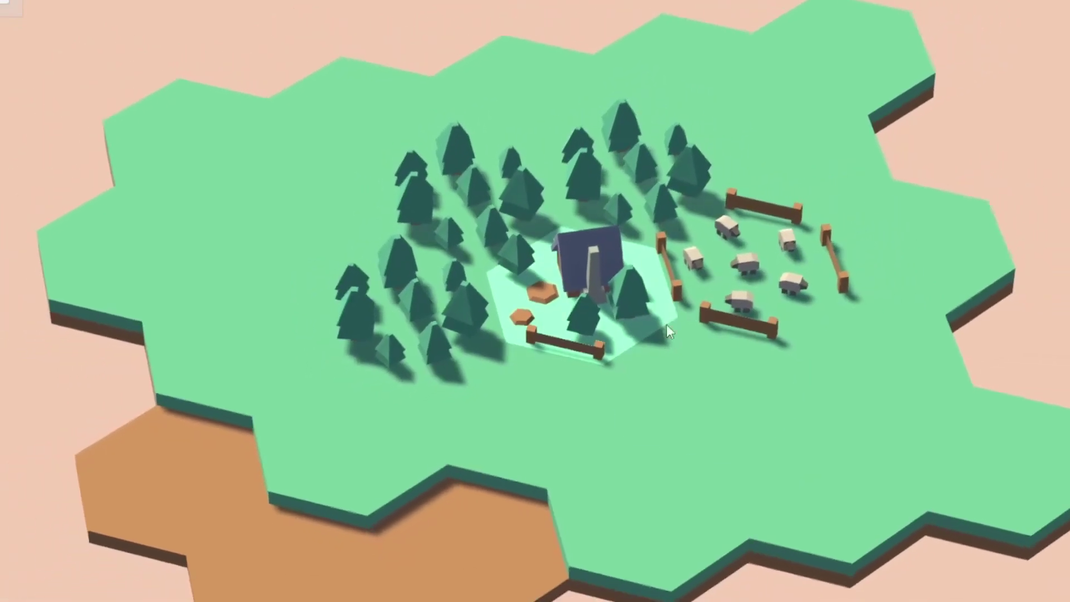
scroll(581, 389, "down", 3)
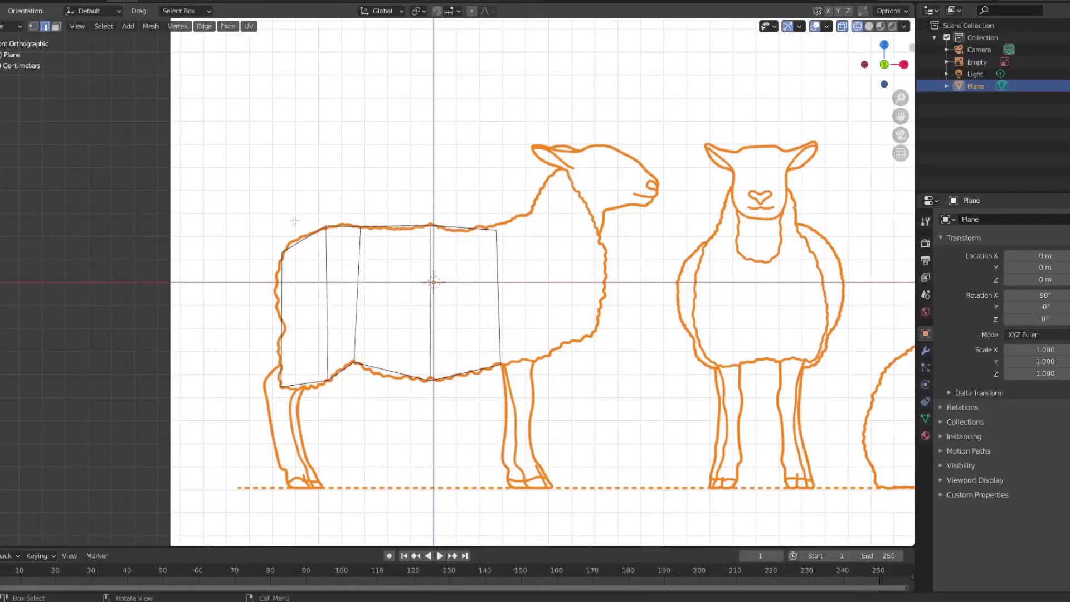
scroll(294, 221, "up", 5)
scroll(294, 220, "up", 3)
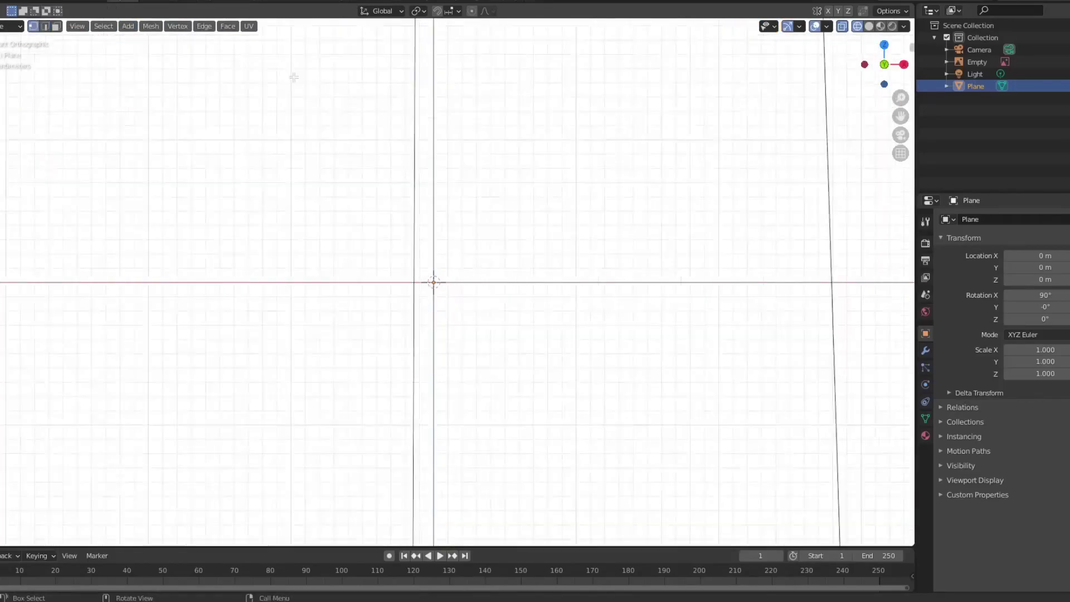
scroll(357, 432, "down", 6)
Orbit the view to show the whole sheep drawing, then a tilted perspective of the sheep
middle_click_drag(356, 433, 28, 220, "shift")
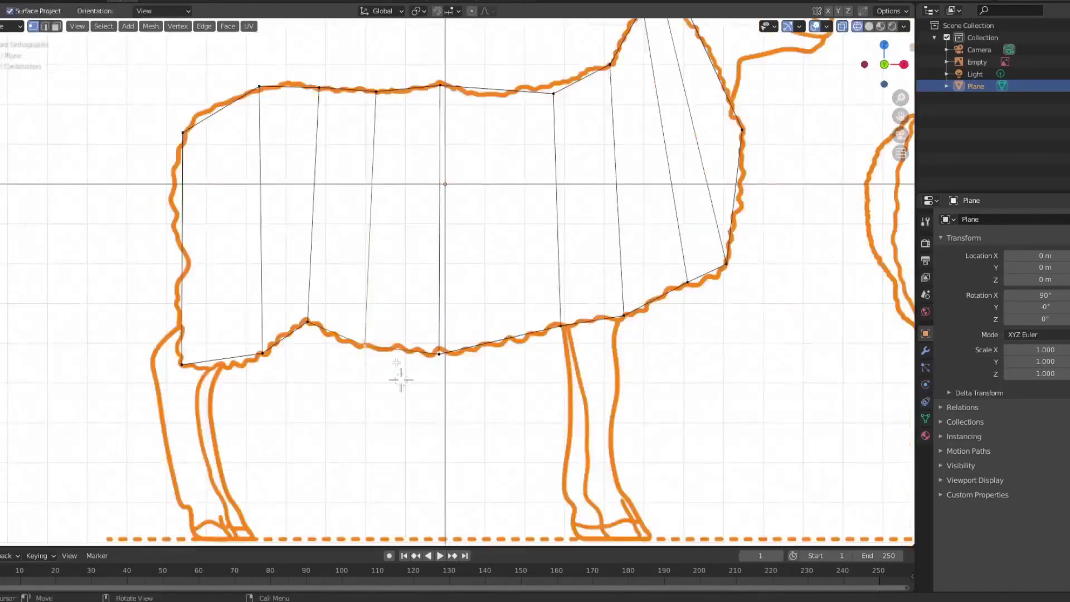
scroll(71, 352, "down", 2)
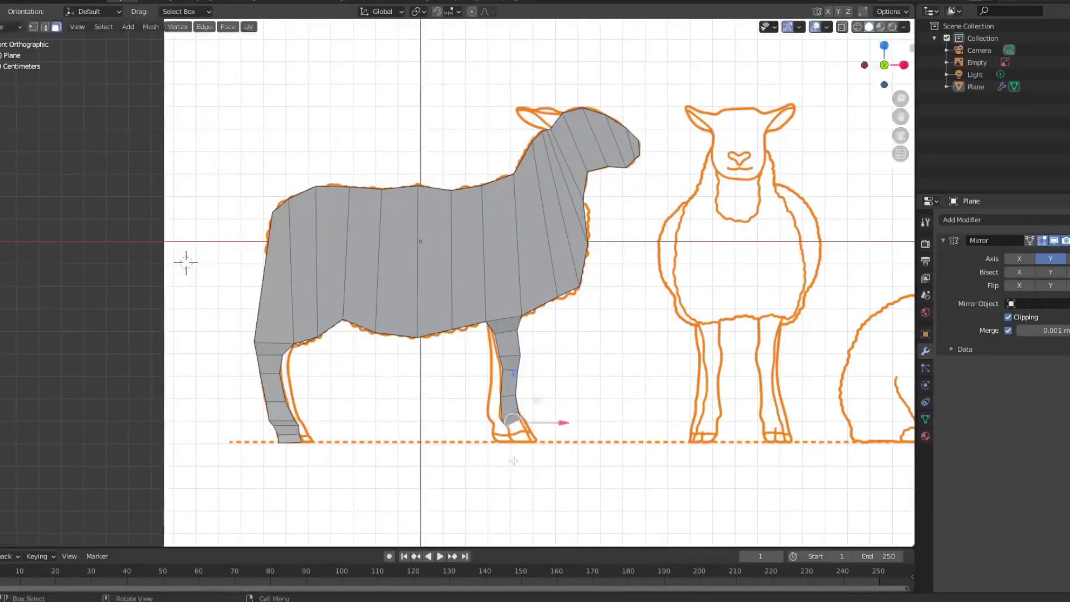
middle_click_drag(512, 461, 287, 277)
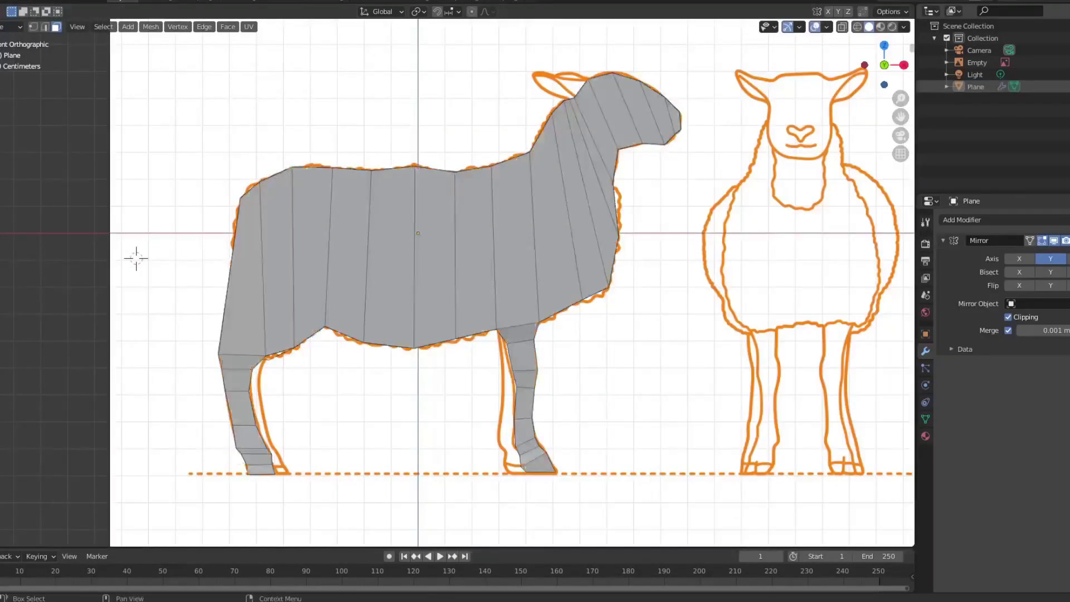
middle_click_drag(136, 257, 203, 351)
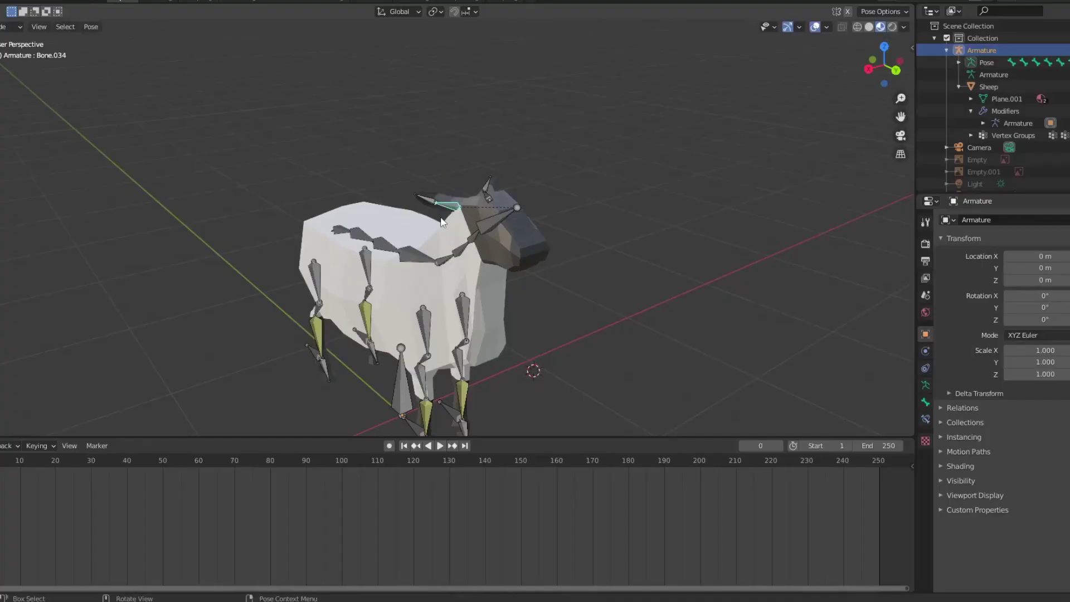
From a near side view, rotate the sheep's neck bone to bend its head
mouse_move(442, 221)
middle_mouse_down()
mouse_move(587, 274)
mouse_move(429, 278)
middle_mouse_up()
key("r")
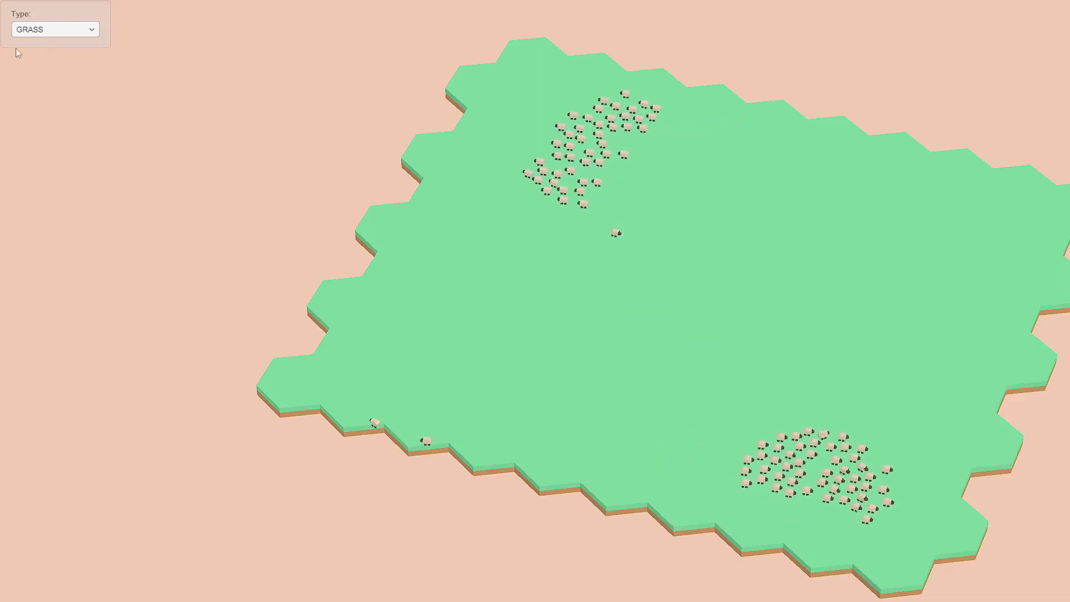
Open the Type dropdown listing the tile types
left_click(43, 33)
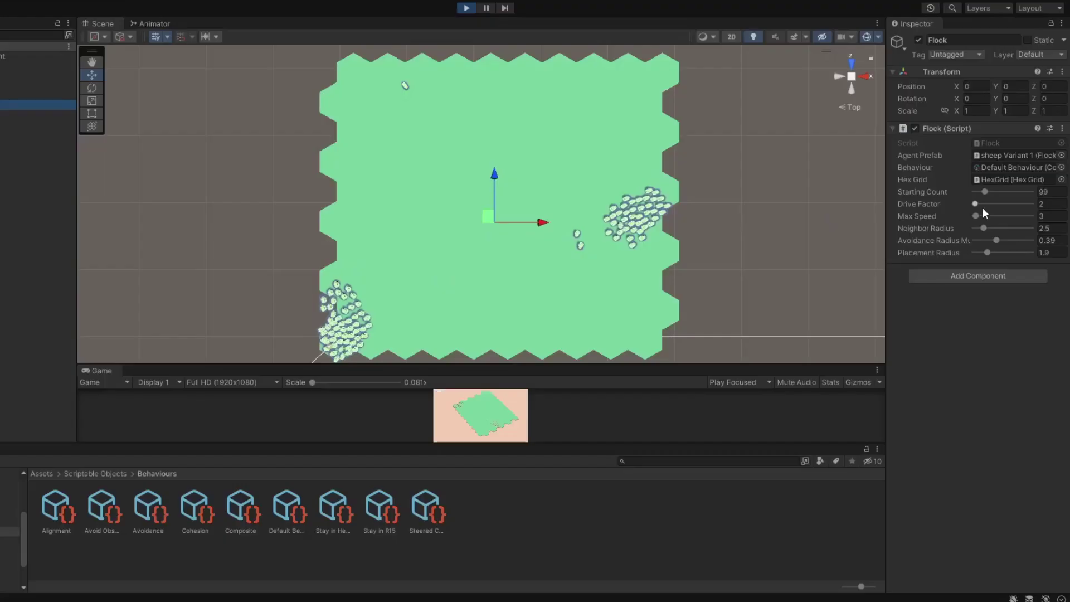